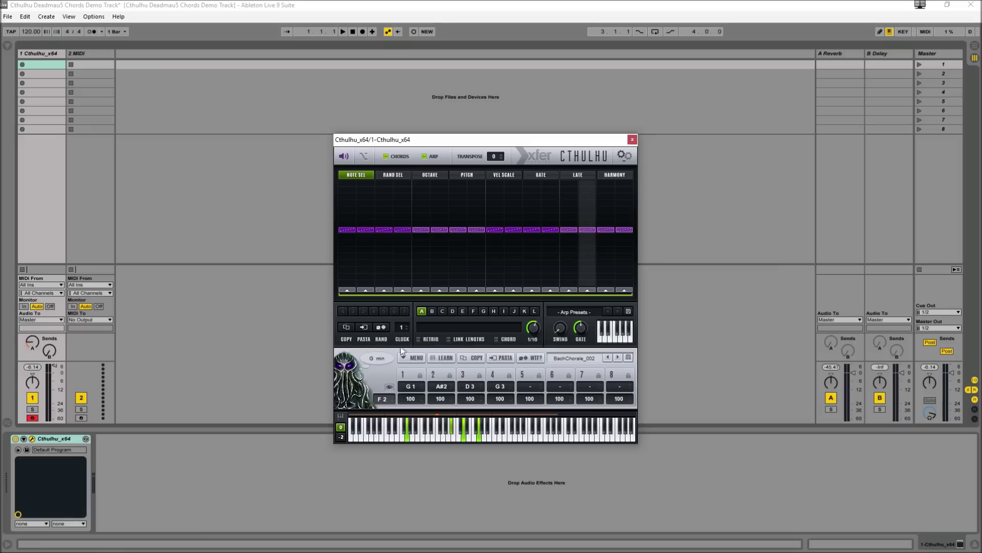
Step: Toggle ARP and CHORDS off and on again, leaving both enabled with their panels expanded
click(424, 156)
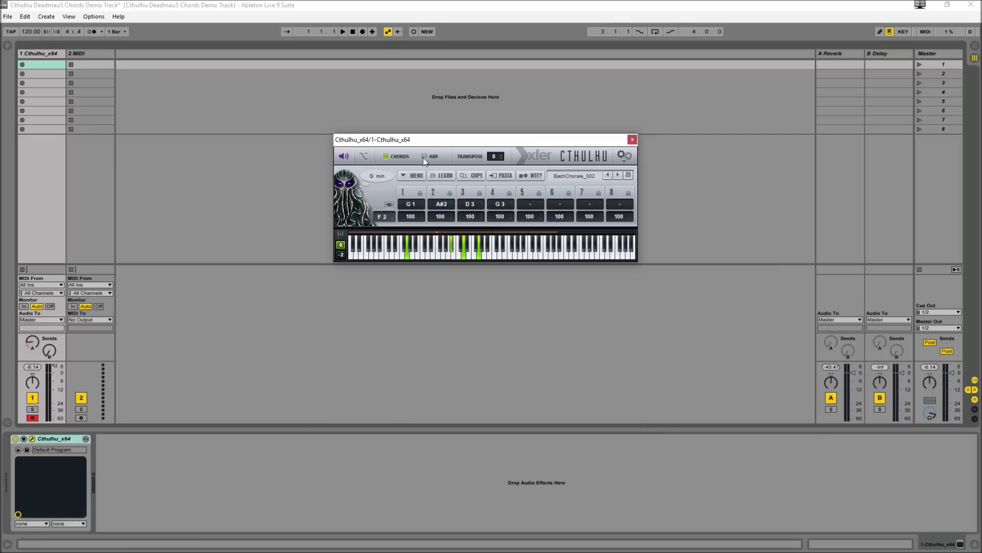
click(424, 156)
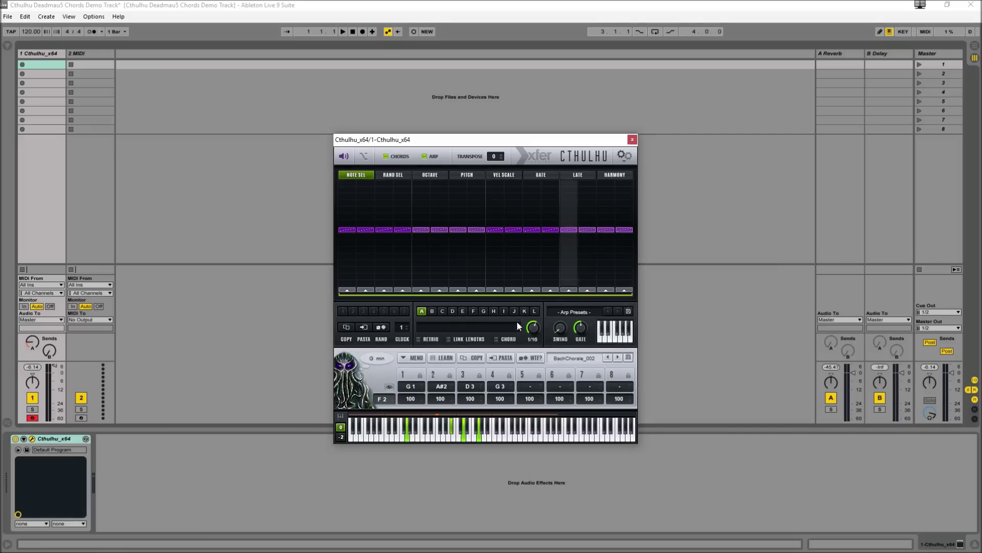
click(419, 155)
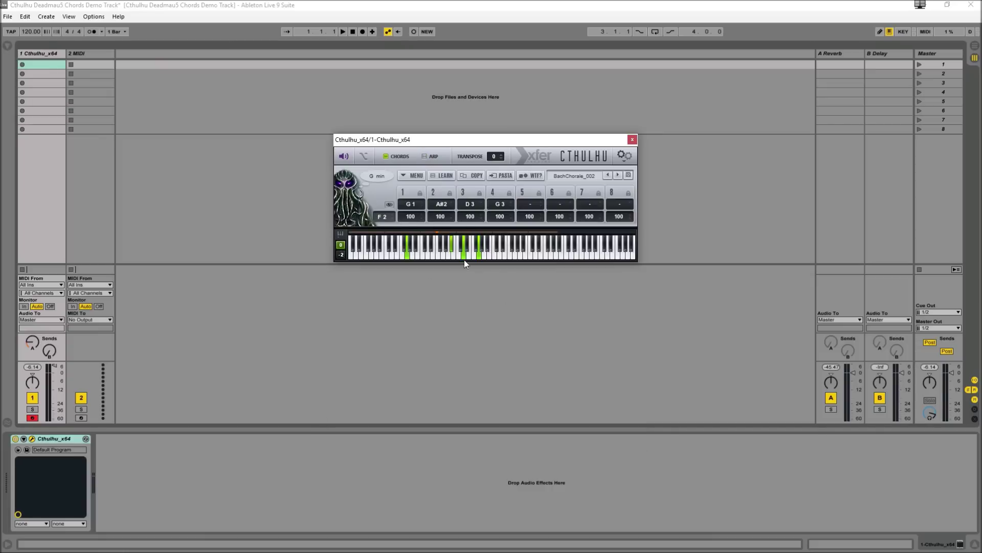
click(424, 156)
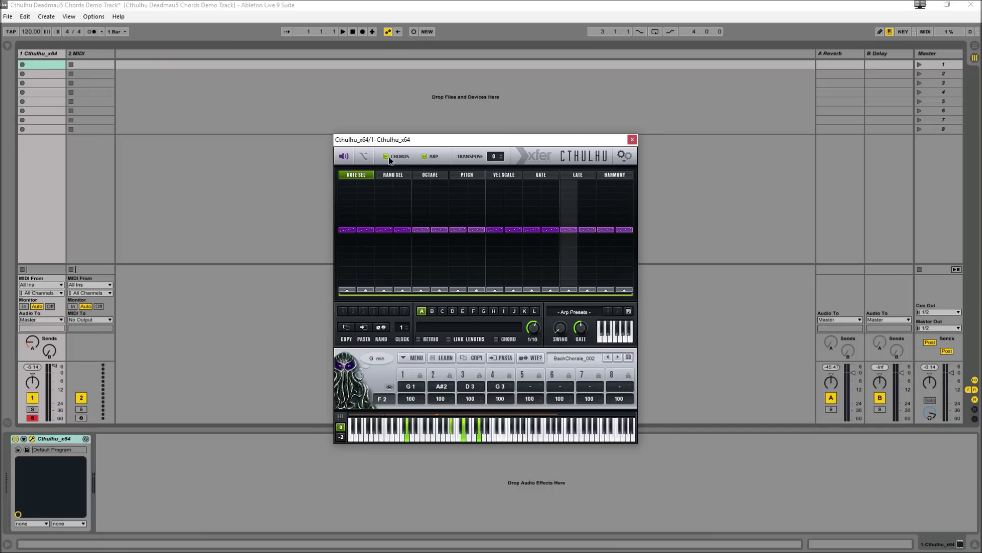
click(386, 157)
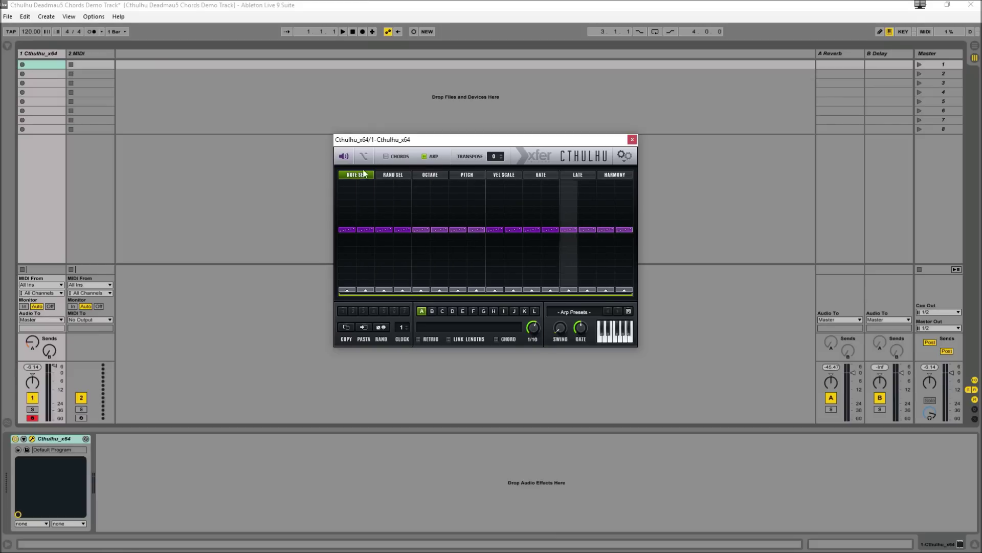
click(398, 156)
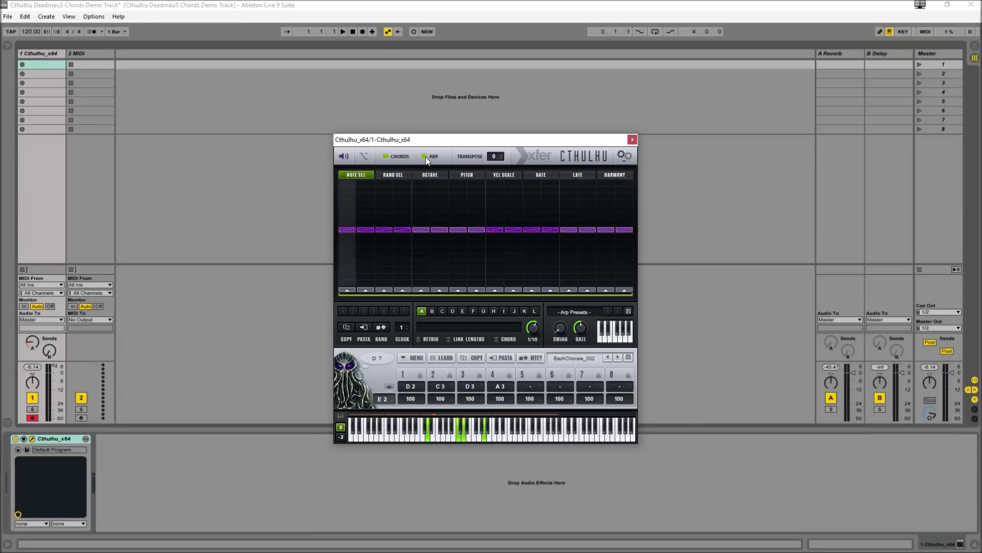
Step: Disable ARP and show the preset list for the BachChorales0-99 folder
click(393, 85)
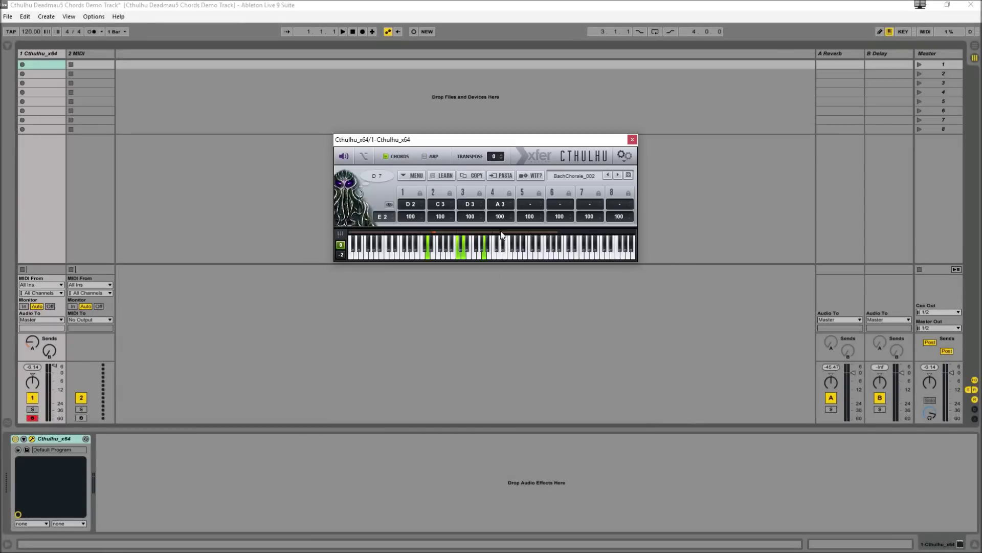
click(567, 177)
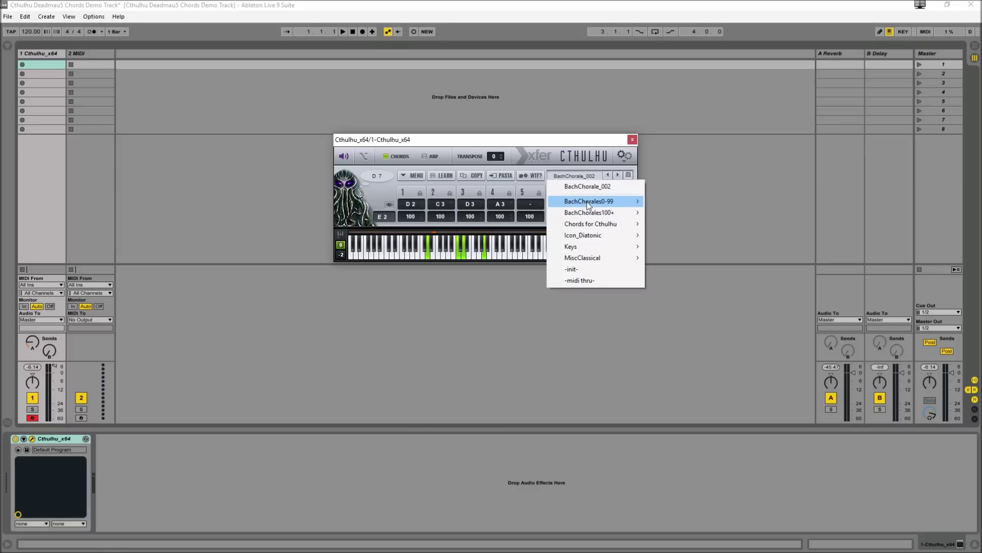
mouse_move(588, 202)
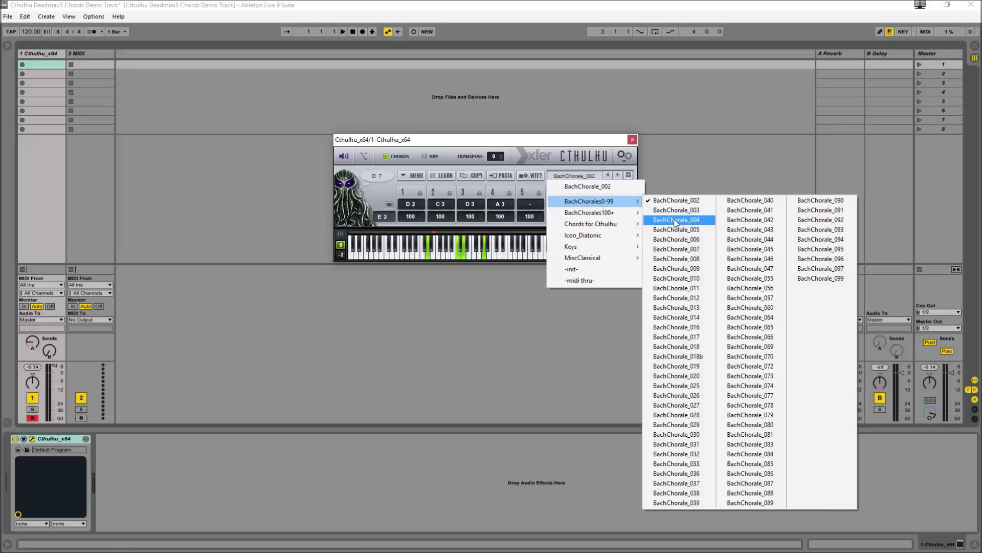
Step: Load the Icon_Diatonic preset F minor_G#Major and trigger chords with the A and F keys
click(629, 203)
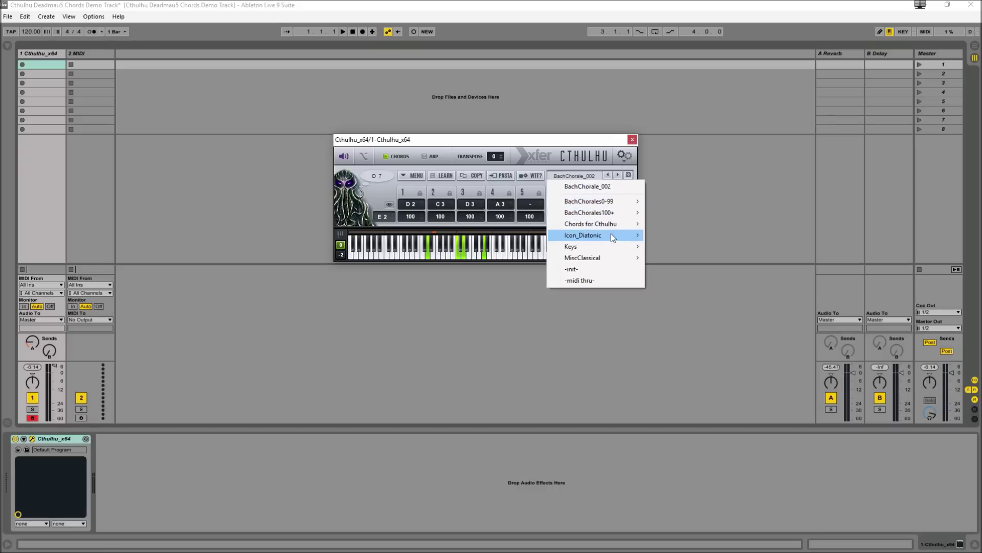
mouse_move(612, 234)
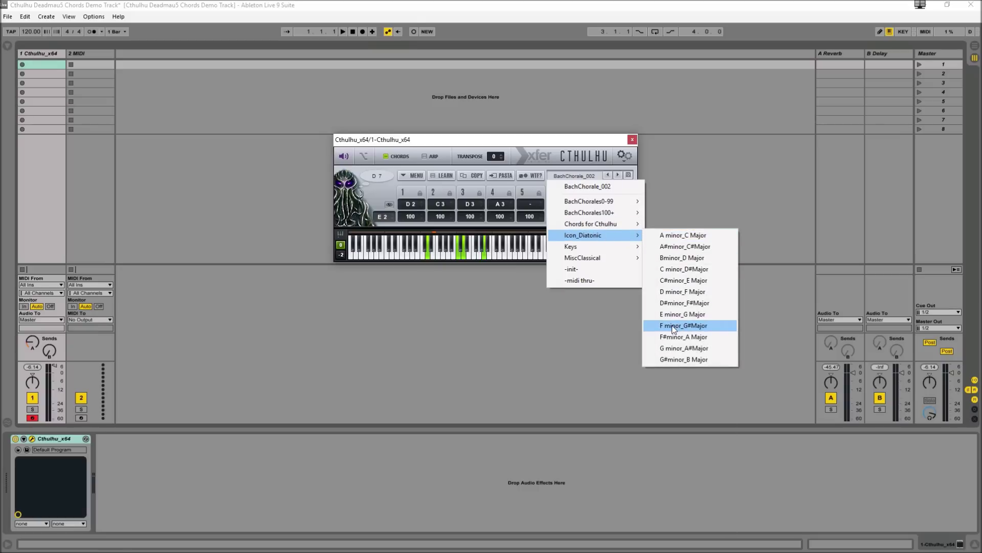
click(674, 328)
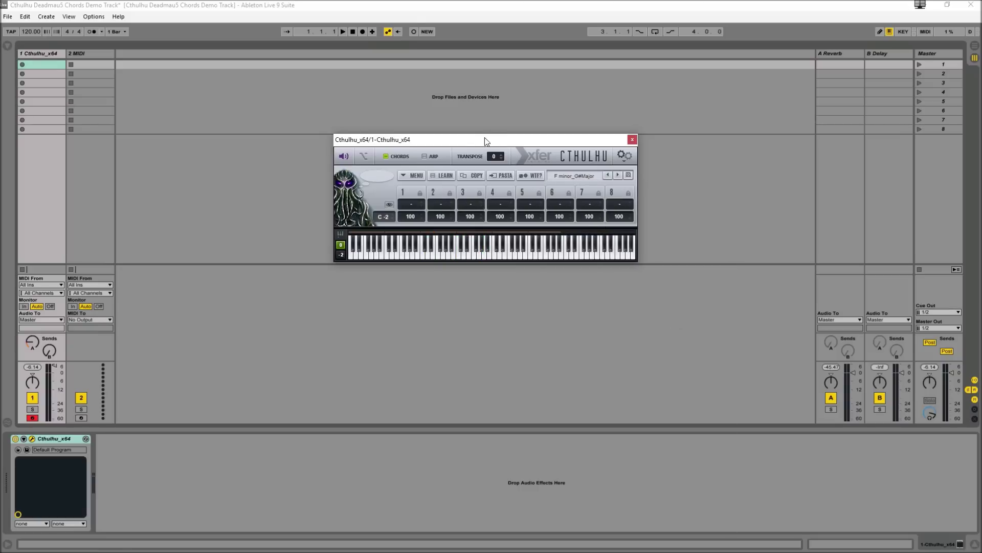
key(a)
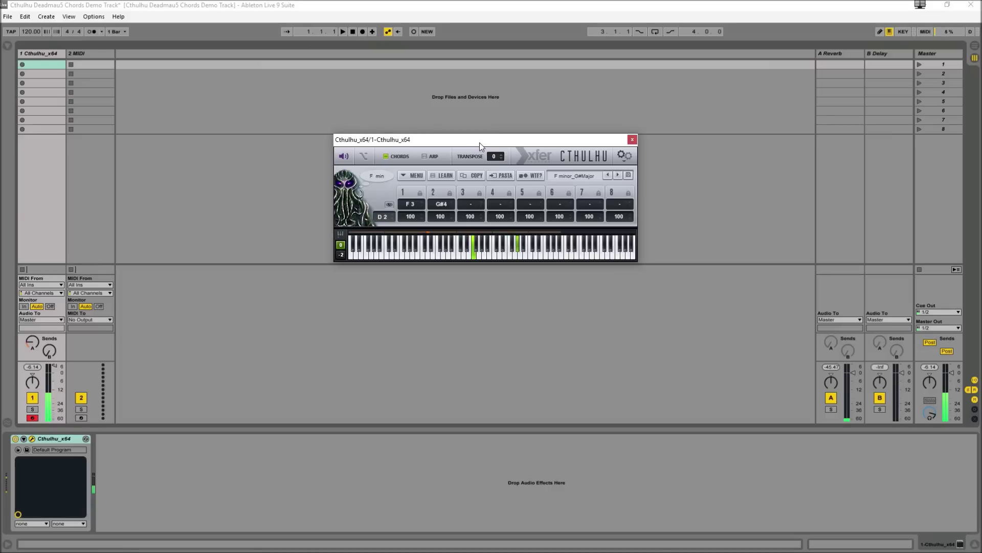
key(f)
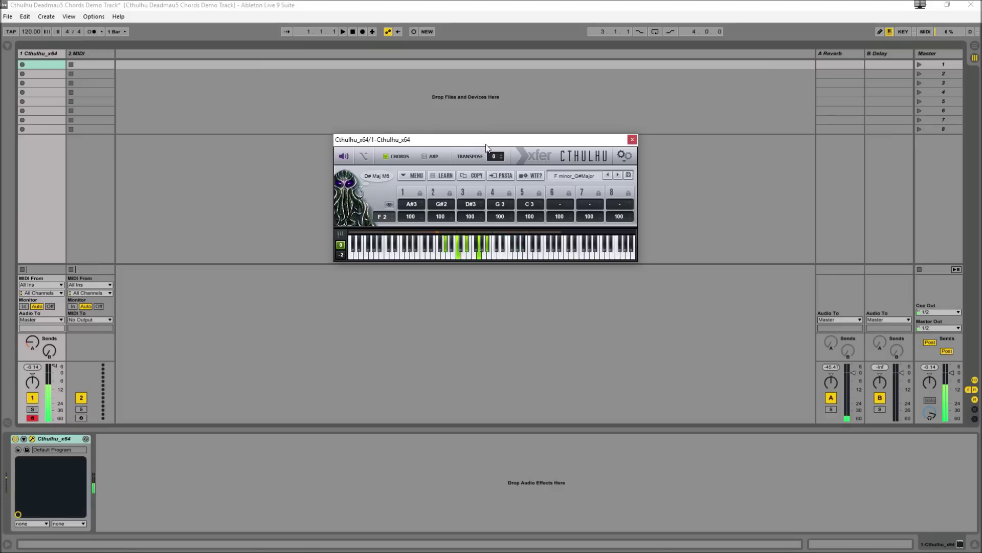
Step: Play one more chord, then load the BachChorale_010 preset from BachChorales0-99
key(h)
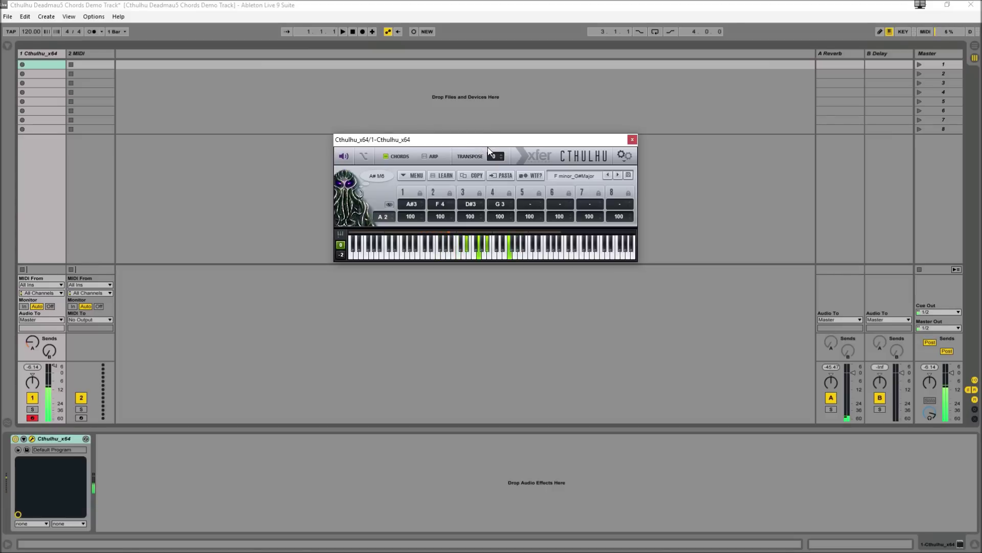
click(564, 176)
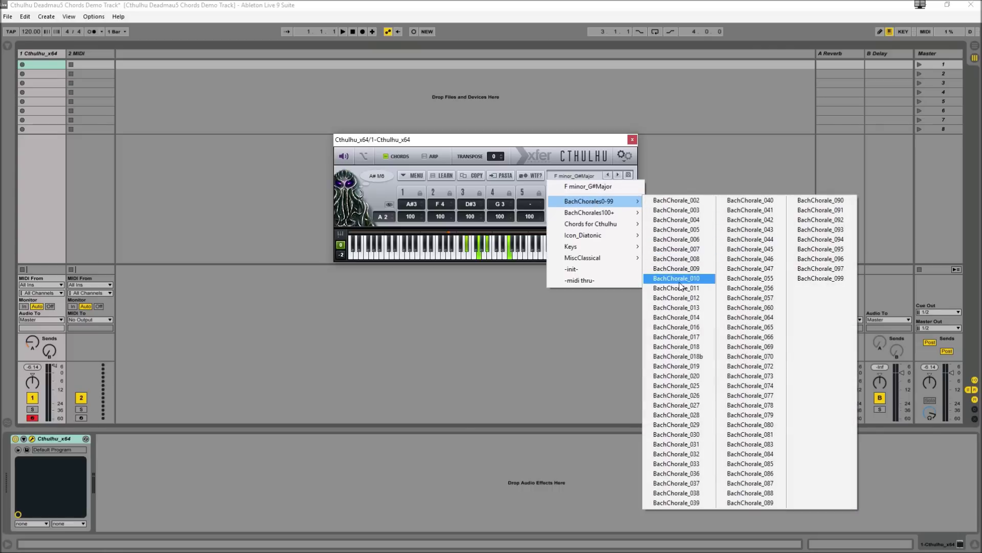
click(677, 278)
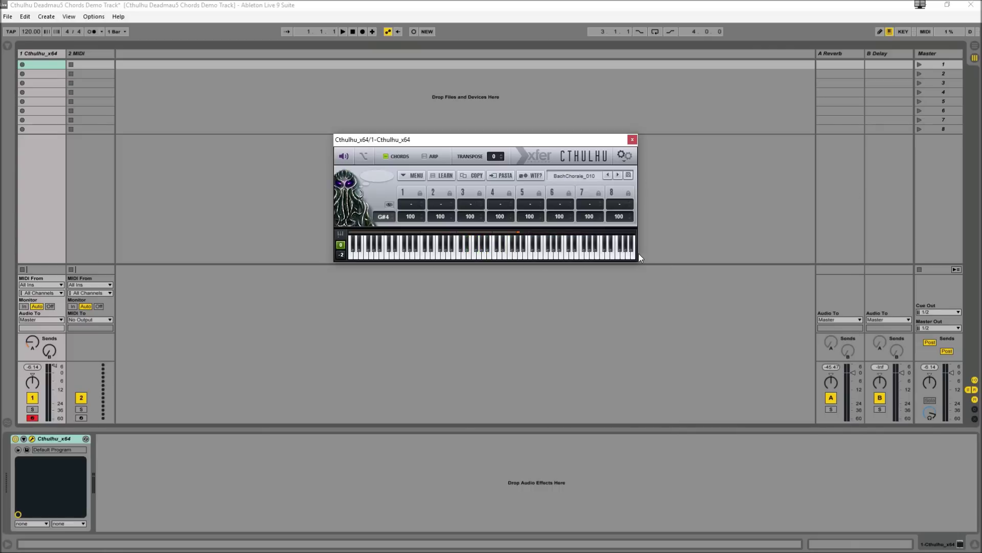
Step: Audition BachChorale_010's C 7, A# Maj and D# Maj 9 chords with keys A, D and G
key(a)
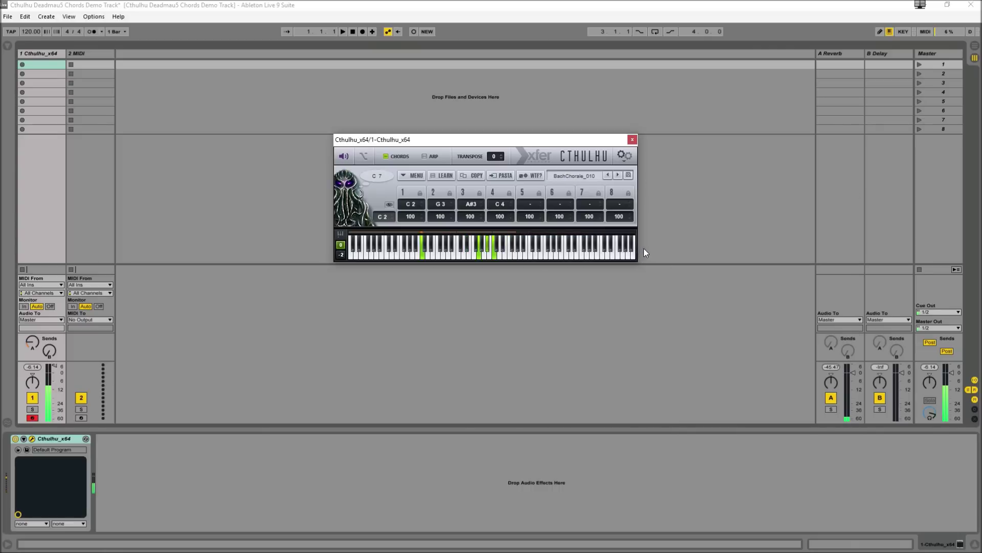
key(d)
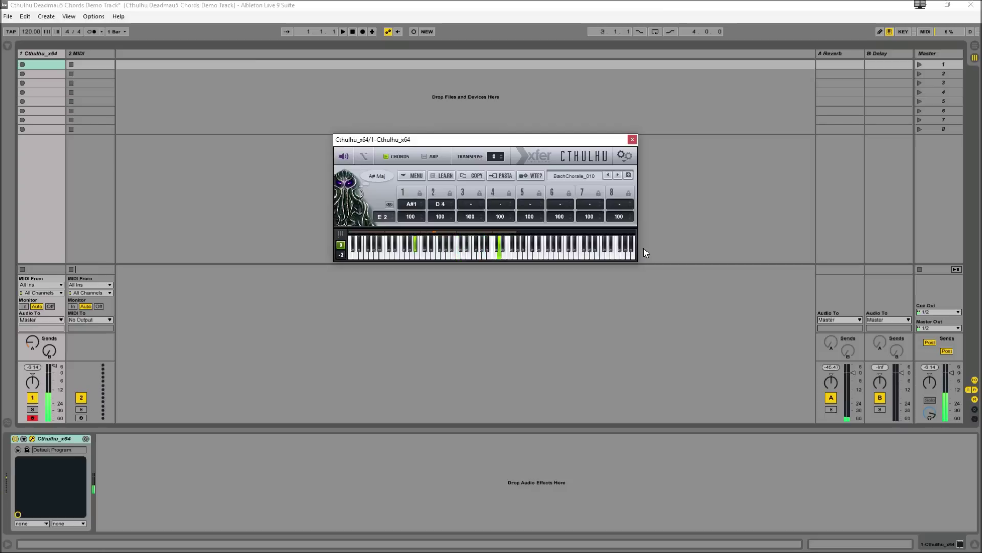
key(g)
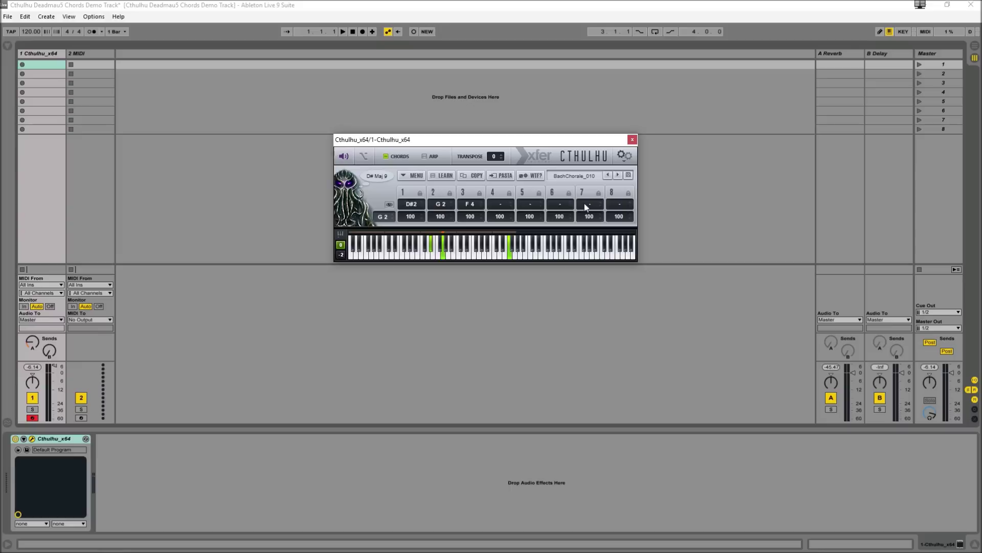
Step: Dismiss the preset list unchanged and play the A min chord (A2, C3, C4) on C3
click(572, 178)
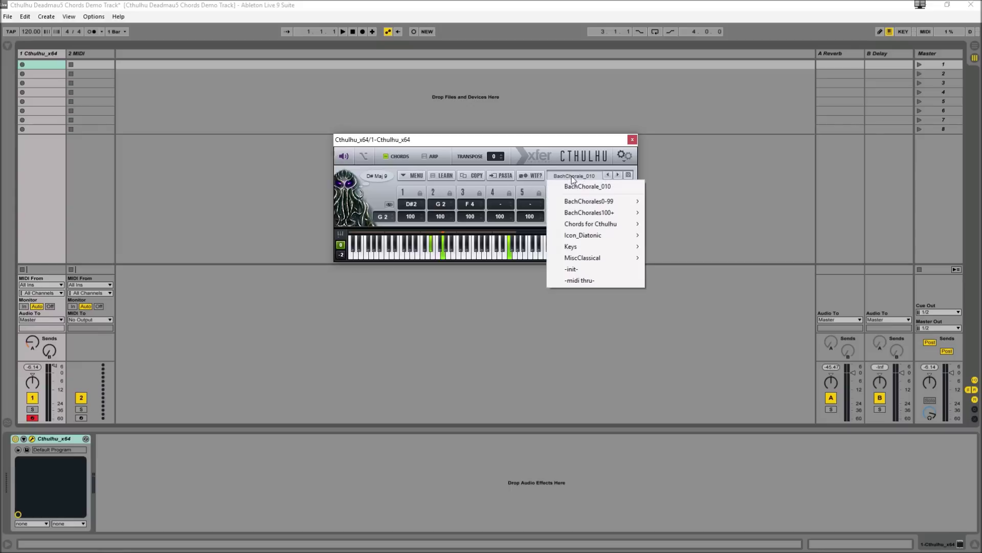
click(566, 137)
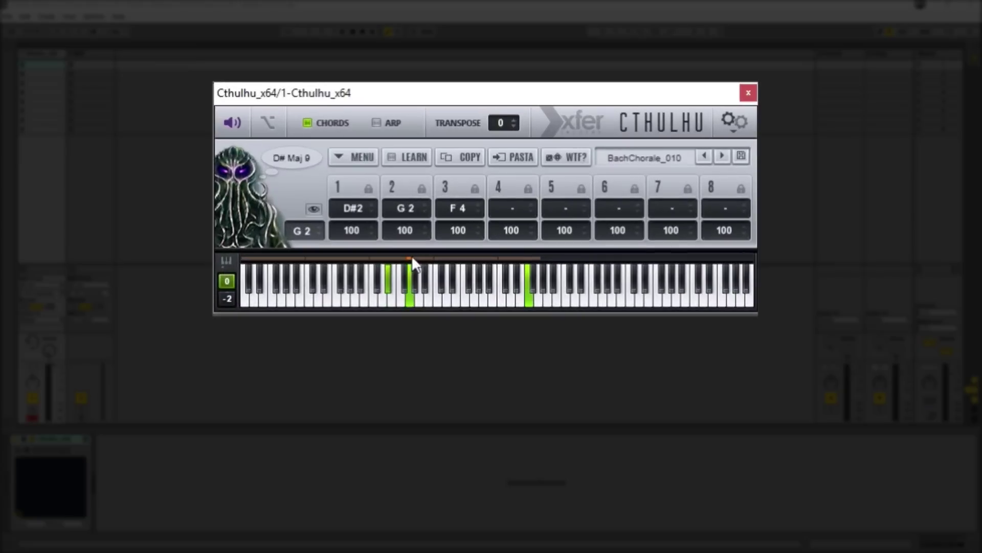
click(450, 234)
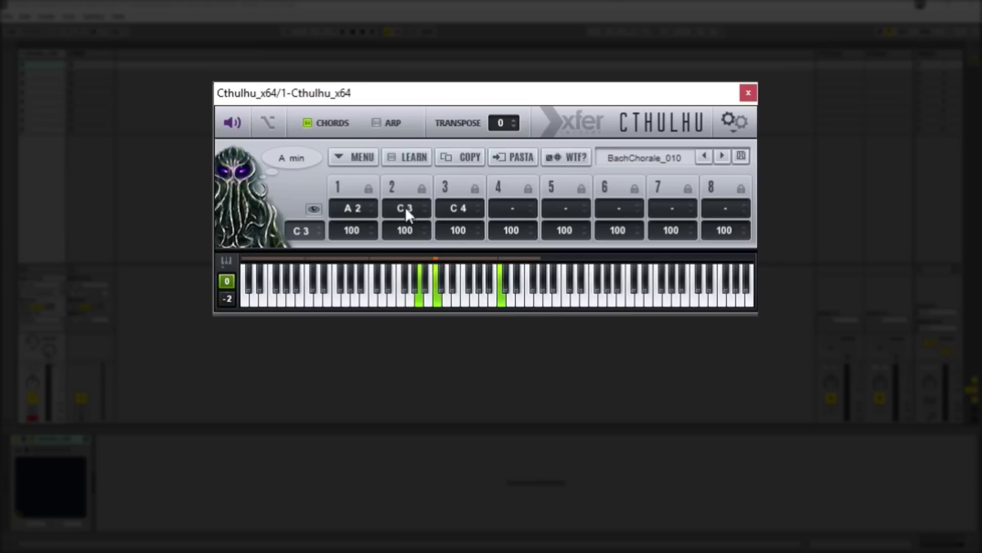
Step: Try D3 and E3 for the second note, settle on C3, and scroll-step slot 1's note
drag(439, 301, 446, 306)
click(438, 301)
click(456, 299)
click(444, 296)
click(437, 295)
scroll(364, 205, up, 2)
scroll(363, 207, down, 2)
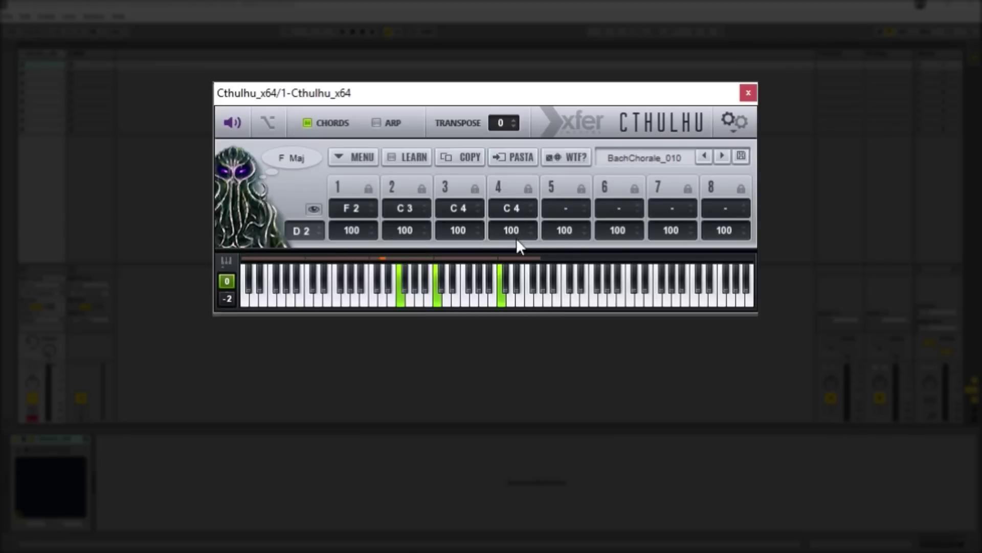
drag(514, 239, 527, 177)
Step: Open the MENU dropdown with its sort, remove, transform and save options
click(339, 160)
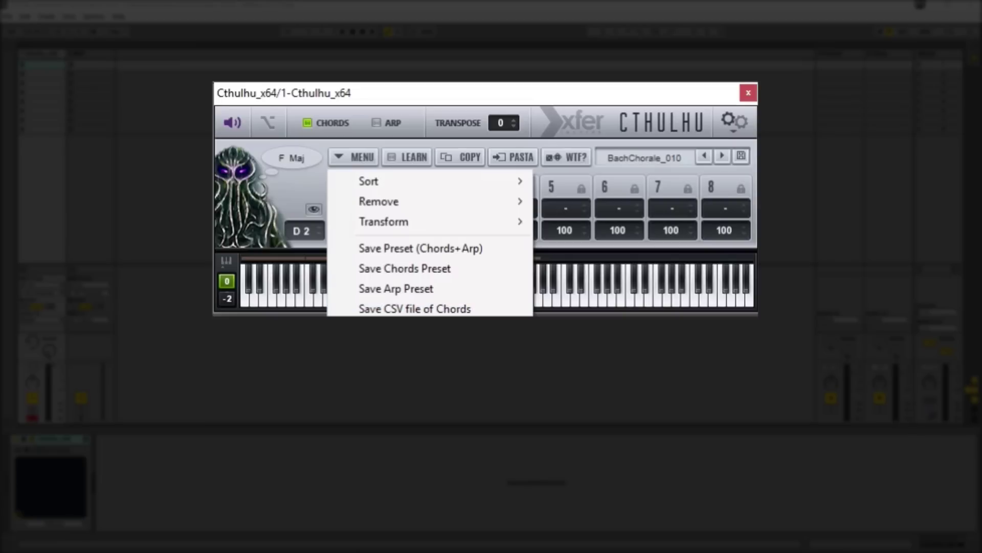
Step: Show the Sort submenu's six options, from low note (absolute) to Hindemith (circle of 5ths)
mouse_move(430, 188)
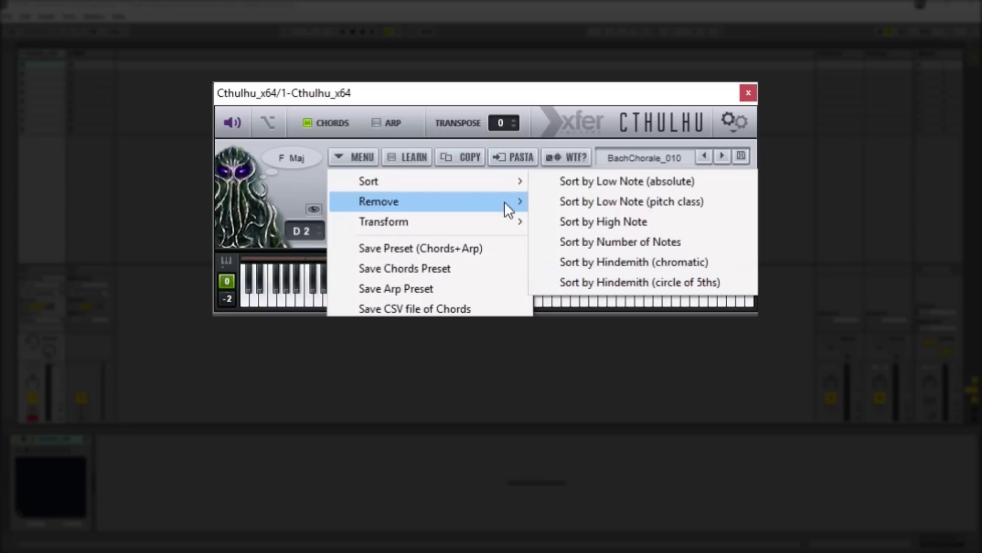
Step: Preview the Remove submenu, then the Transform options for major/minor swaps, suspension and added roots
mouse_move(496, 201)
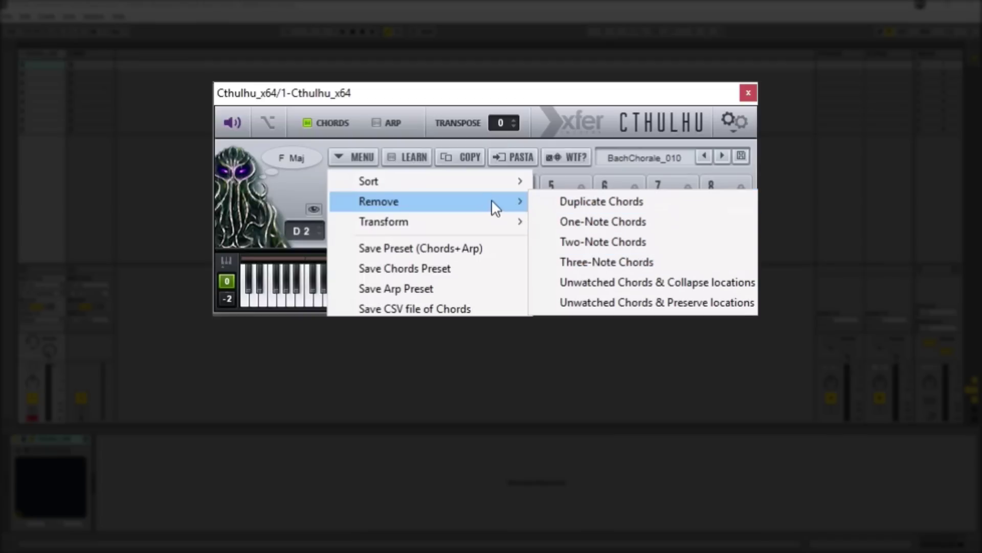
mouse_move(496, 217)
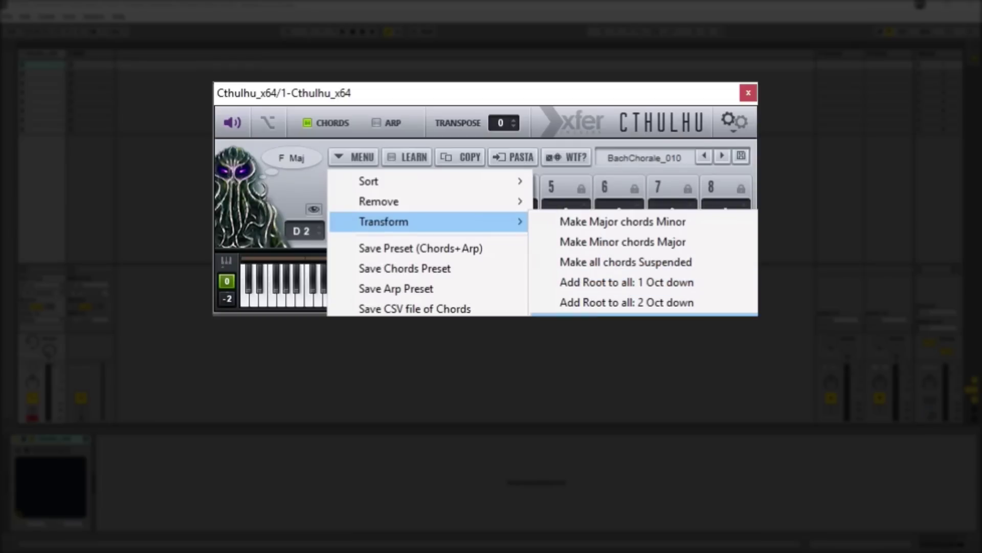
Step: Dismiss the menu, leaving the F Maj chord (F2, C3, C4, C4) on D2 unchanged
click(509, 98)
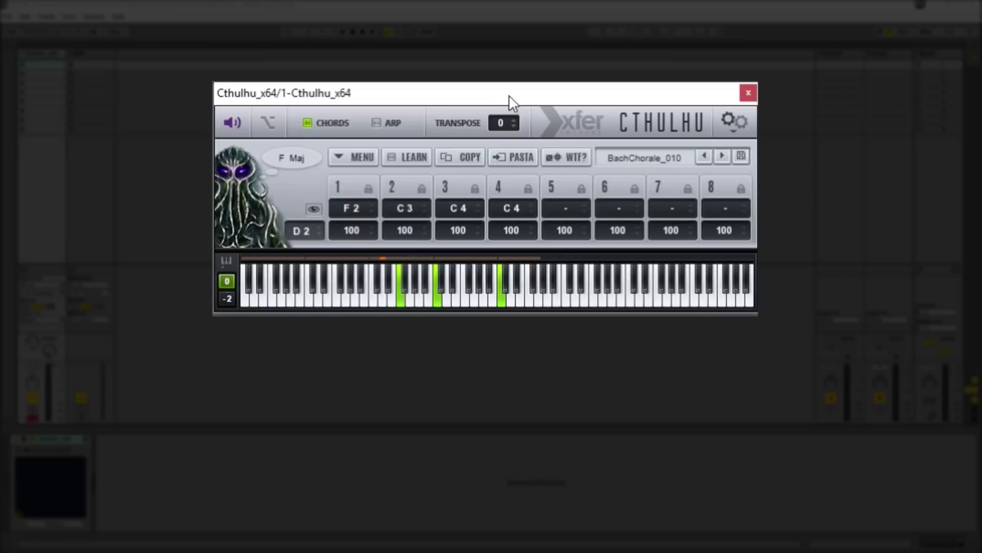